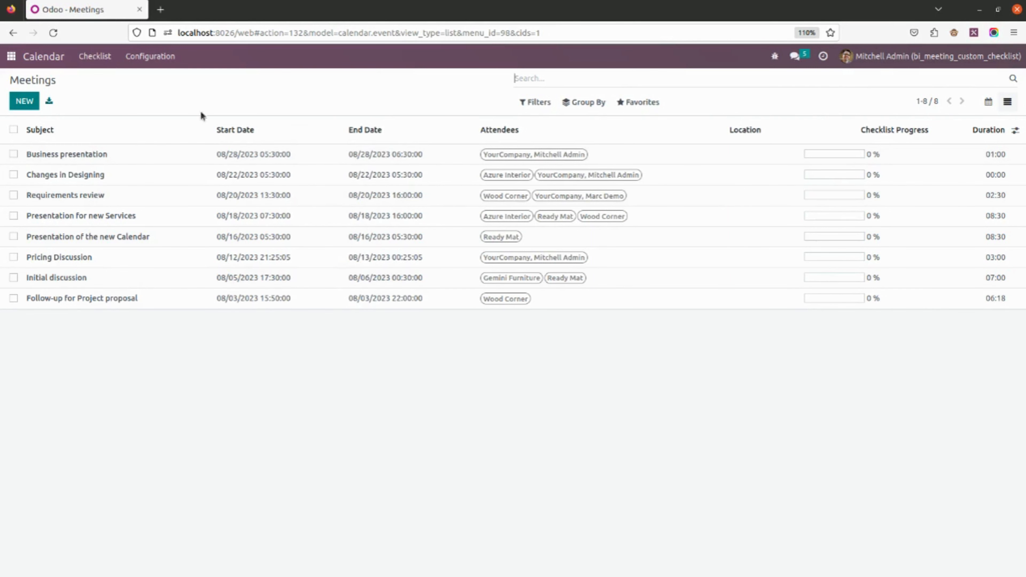
Create and save a meeting checklist item named "Improvements" with the description "Improvement of project".
click(105, 63)
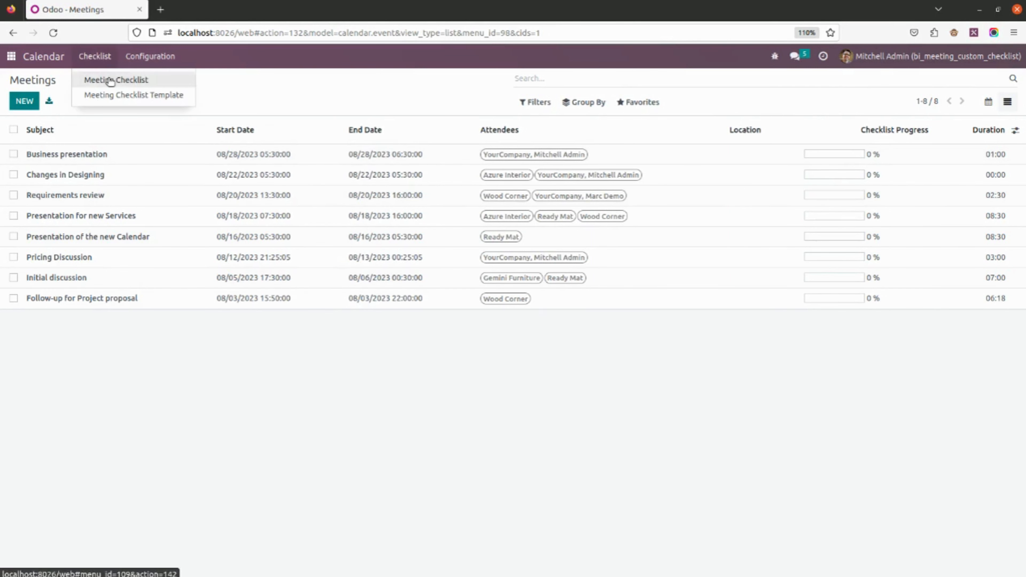
click(109, 80)
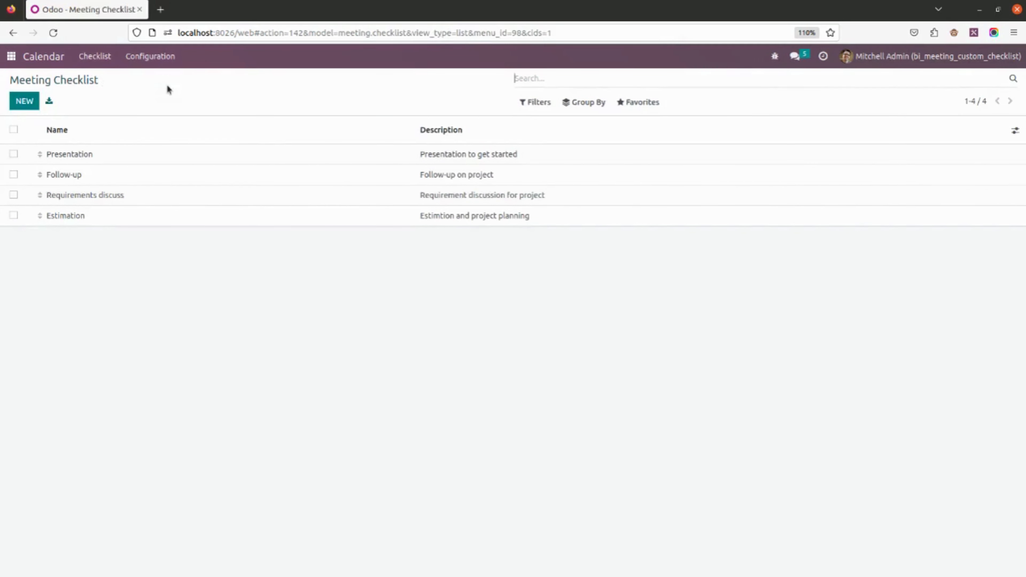
click(25, 101)
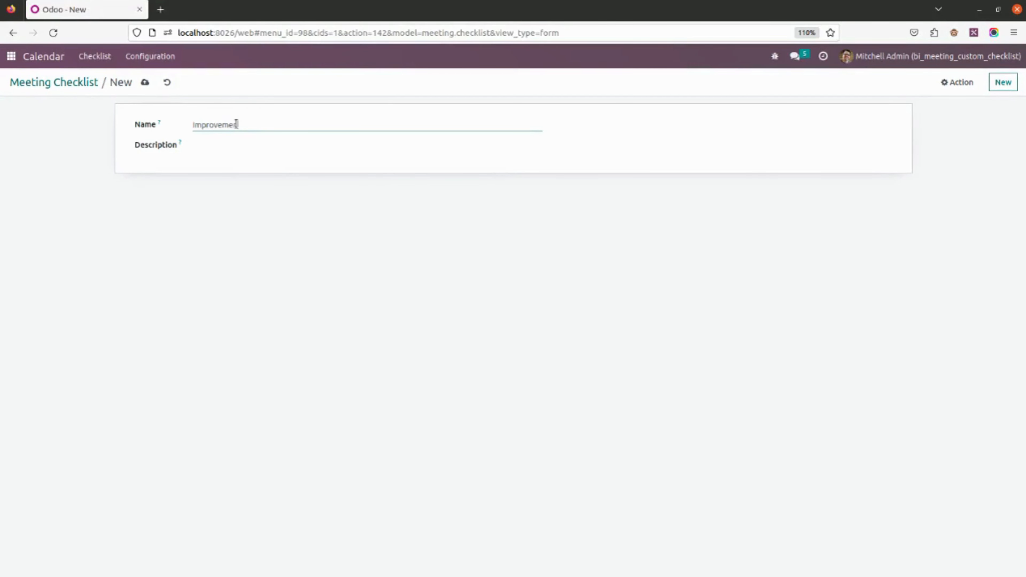
click(245, 148)
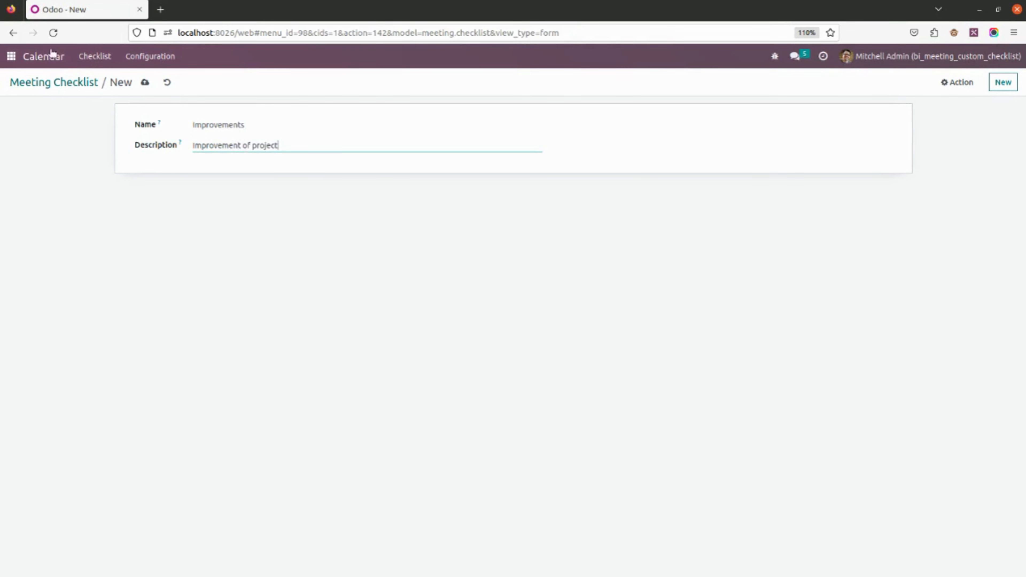
click(145, 82)
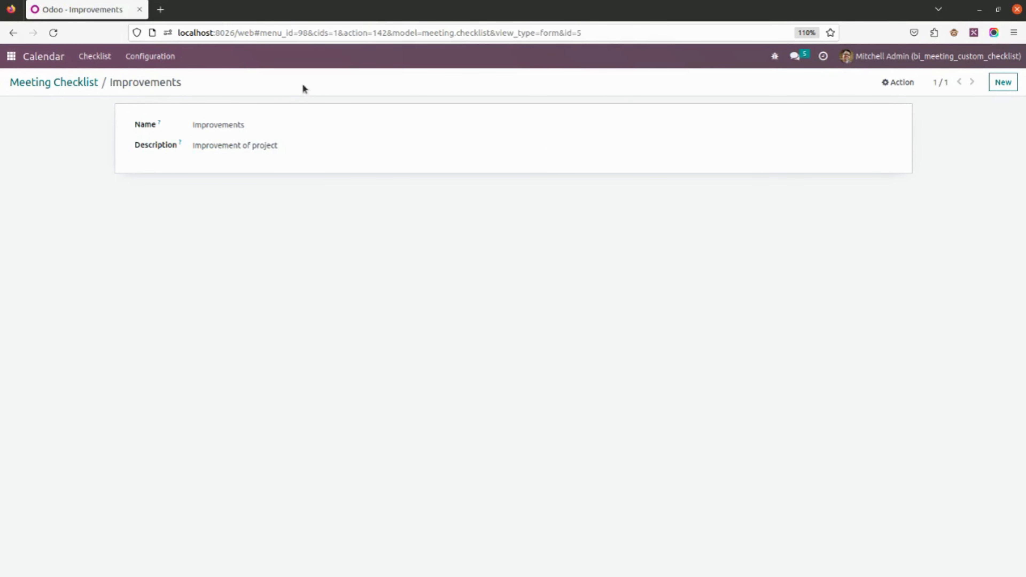
Add the Improvements item to the "planning" meeting checklist template and save the template.
click(96, 57)
click(113, 96)
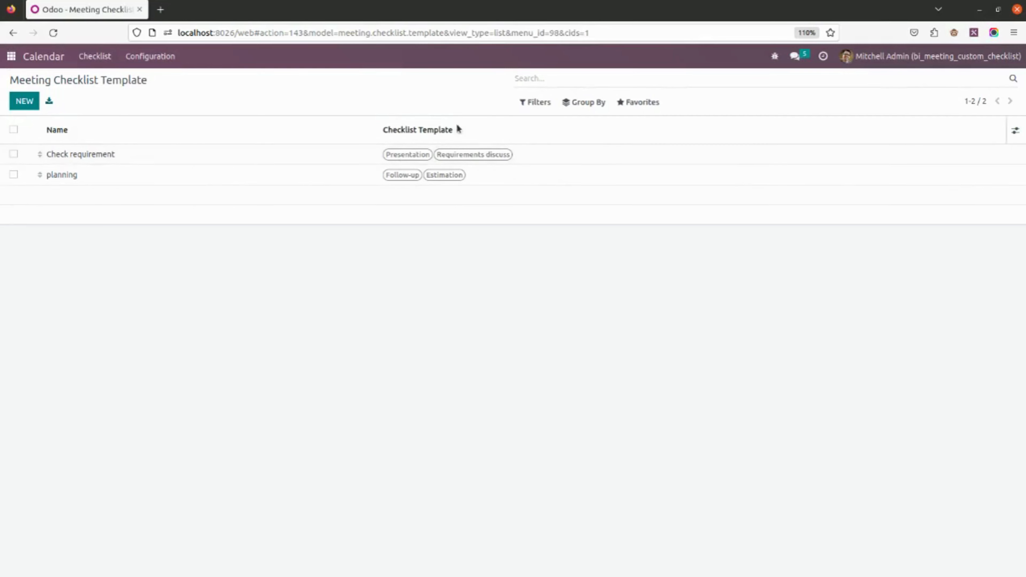
click(145, 174)
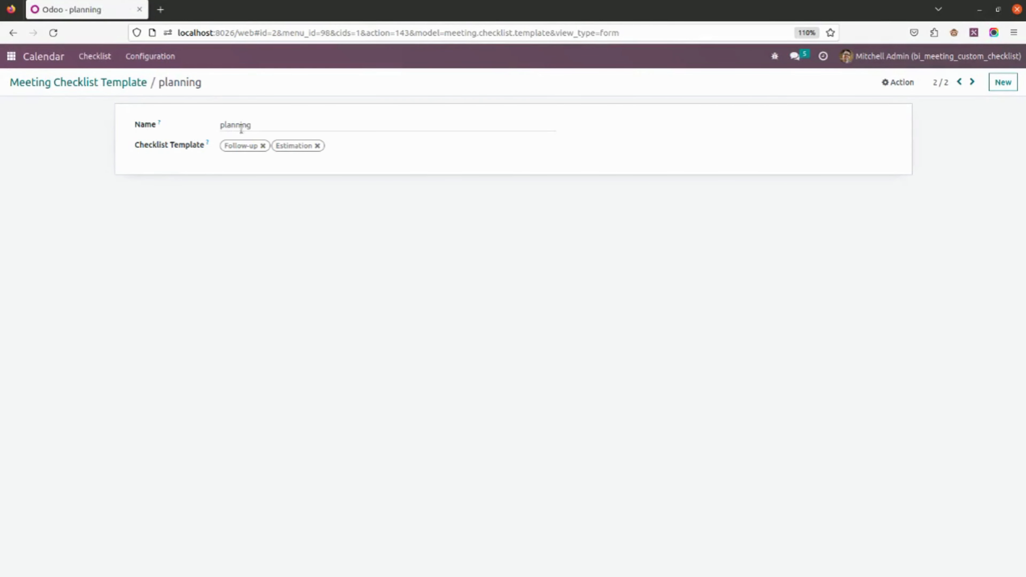
click(335, 146)
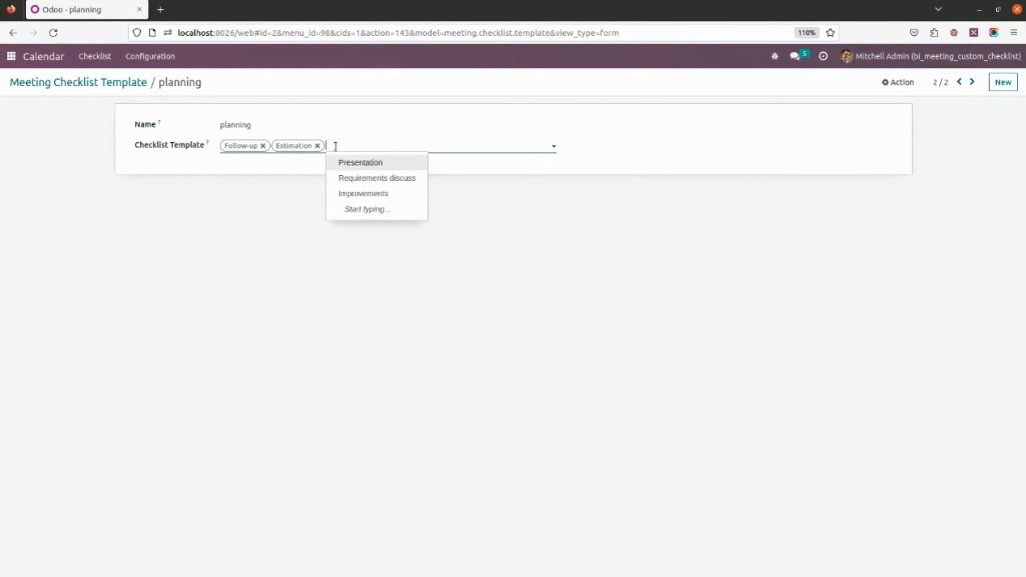
click(369, 195)
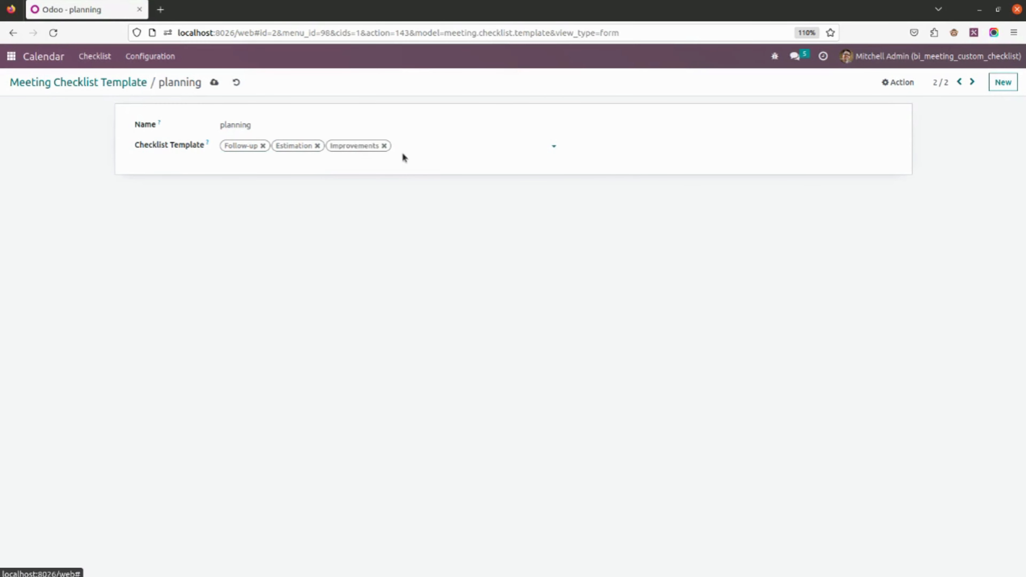
click(213, 82)
Open the Business presentation meeting from the meetings list and view its checklist.
click(56, 57)
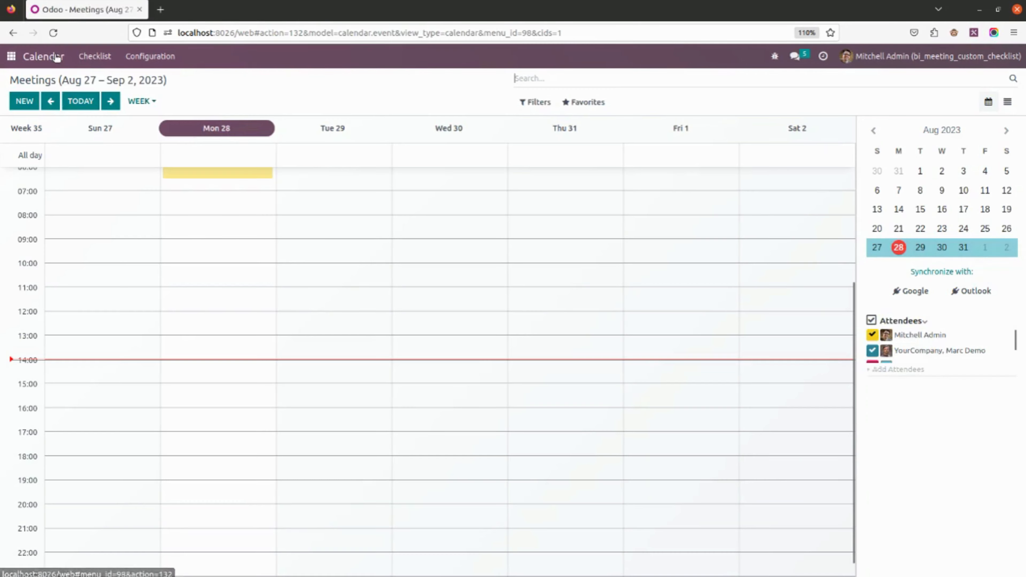
click(1008, 101)
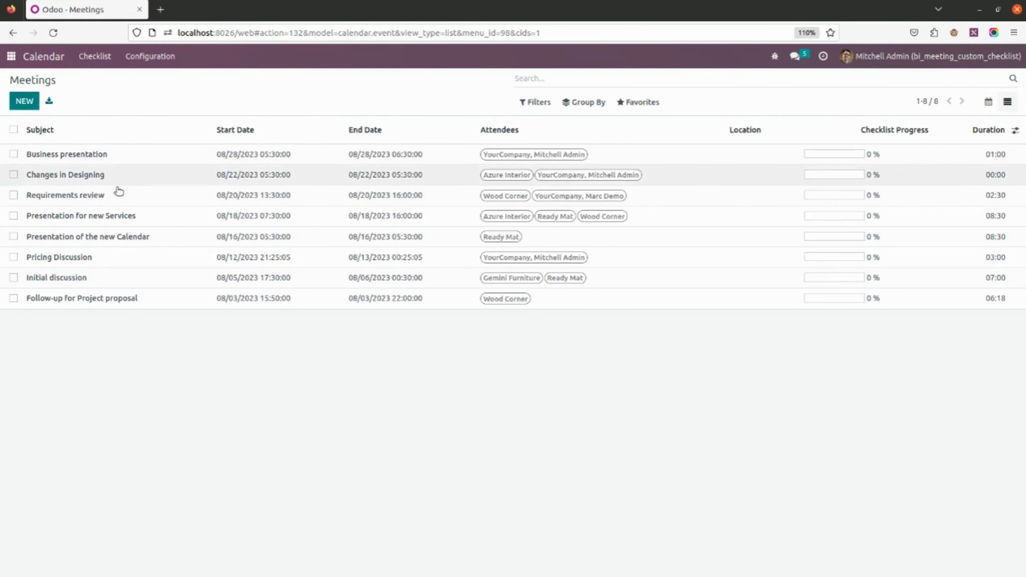
click(120, 160)
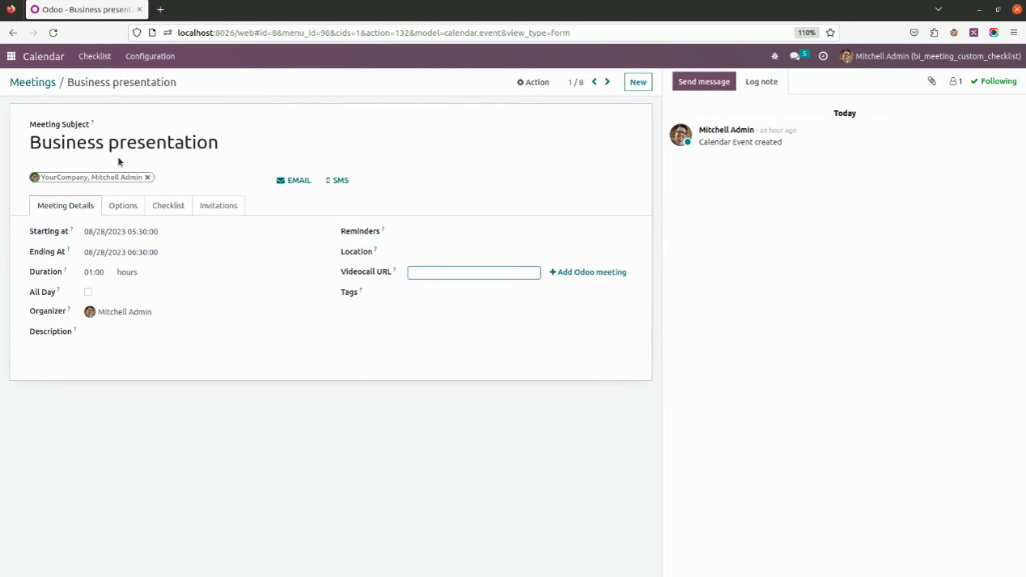
click(163, 206)
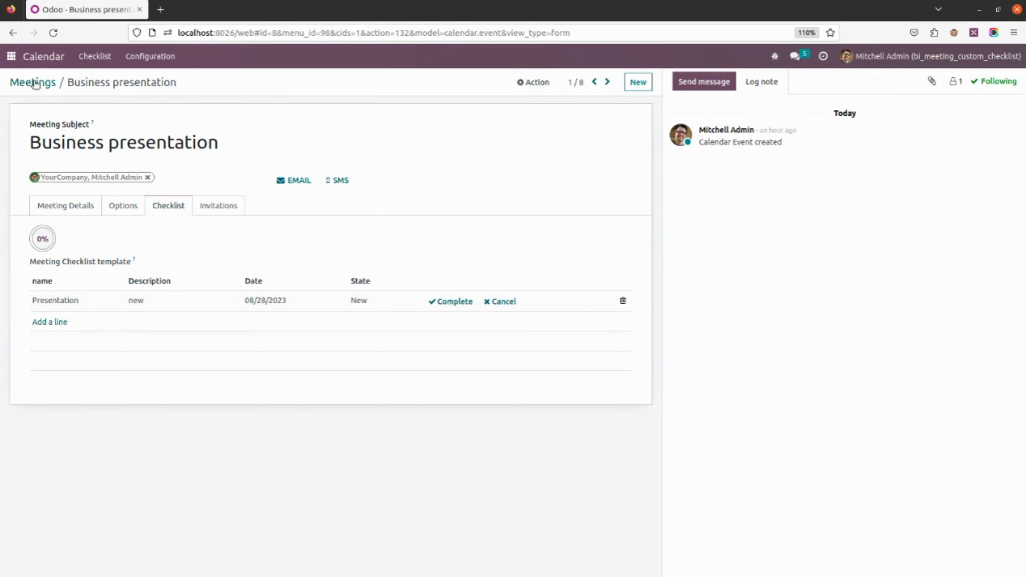
Start a new meeting from the meetings list with the subject "New project".
click(43, 85)
click(23, 101)
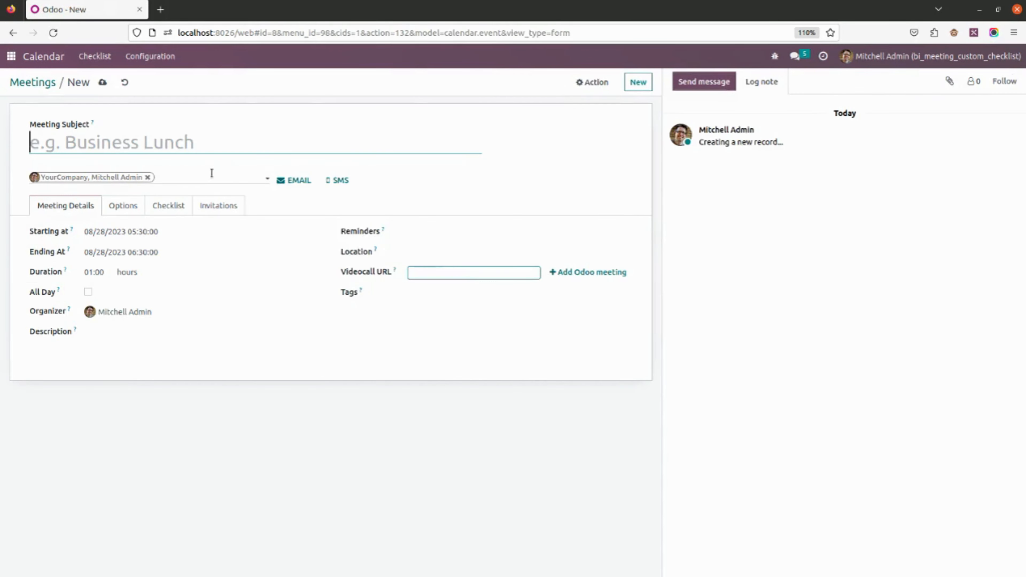
text(New )
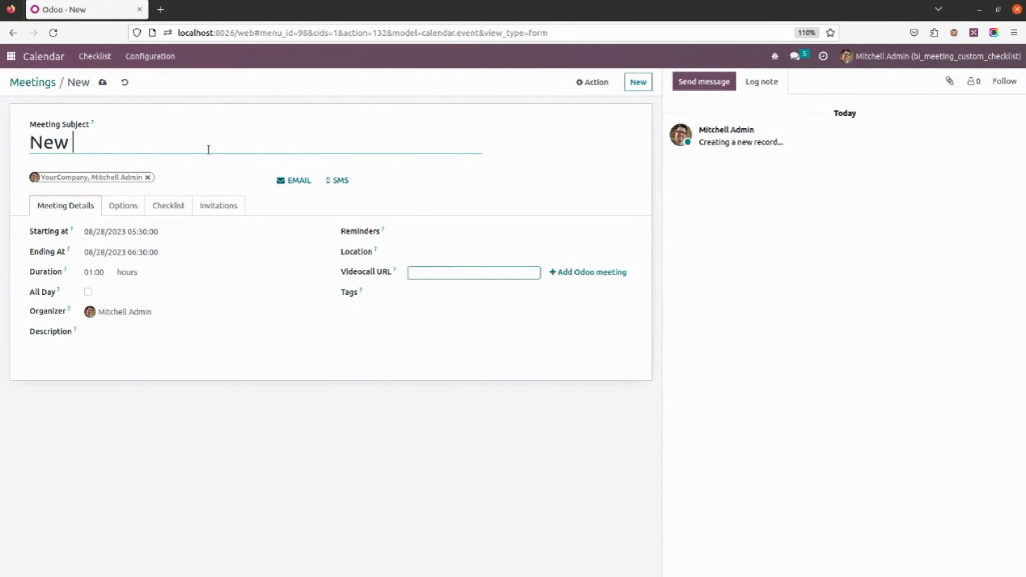
text(project)
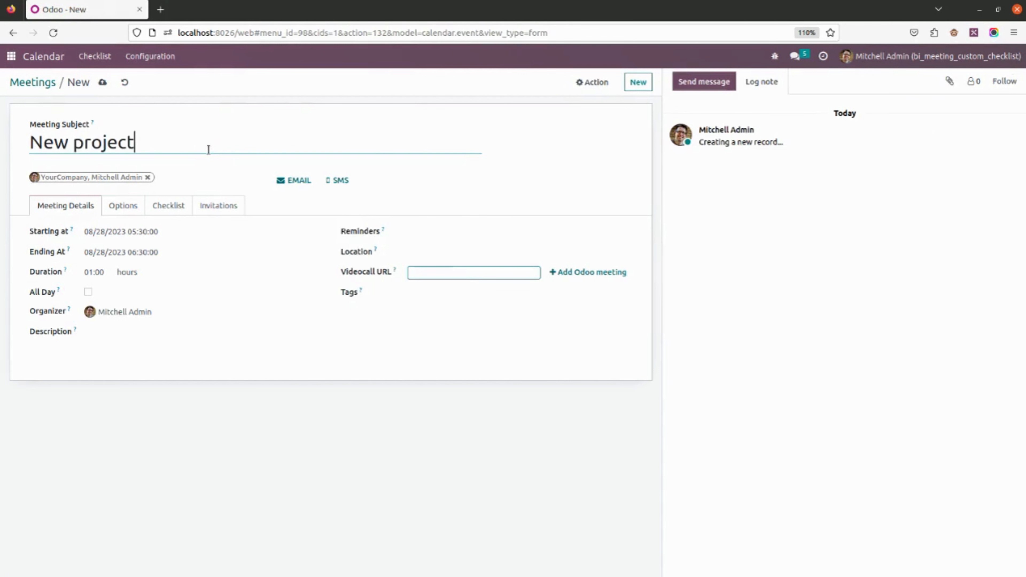
Apply the planning and Check requirement checklist templates to the New project meeting and save it.
click(164, 206)
click(181, 261)
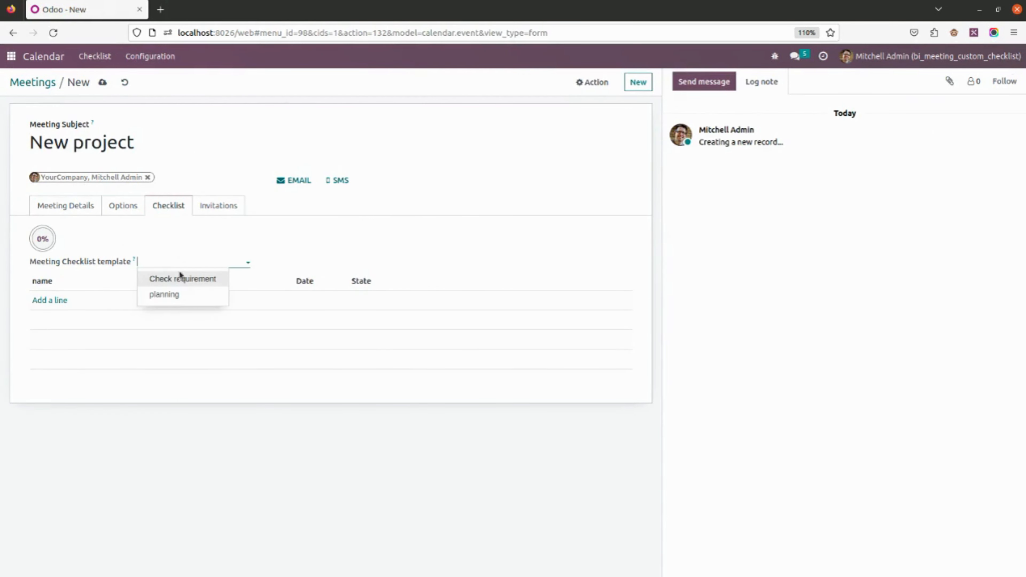
click(193, 298)
click(209, 263)
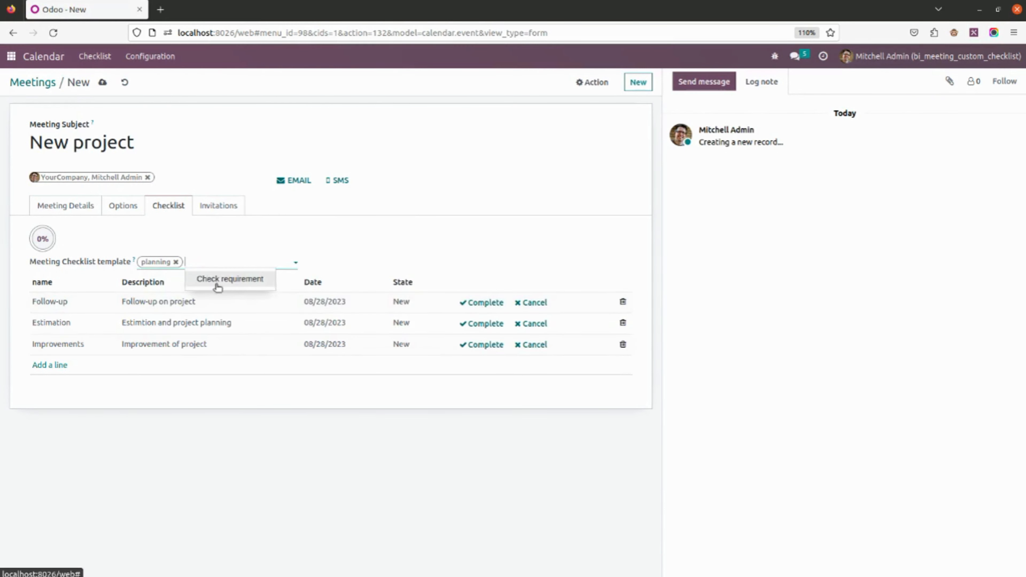
click(217, 284)
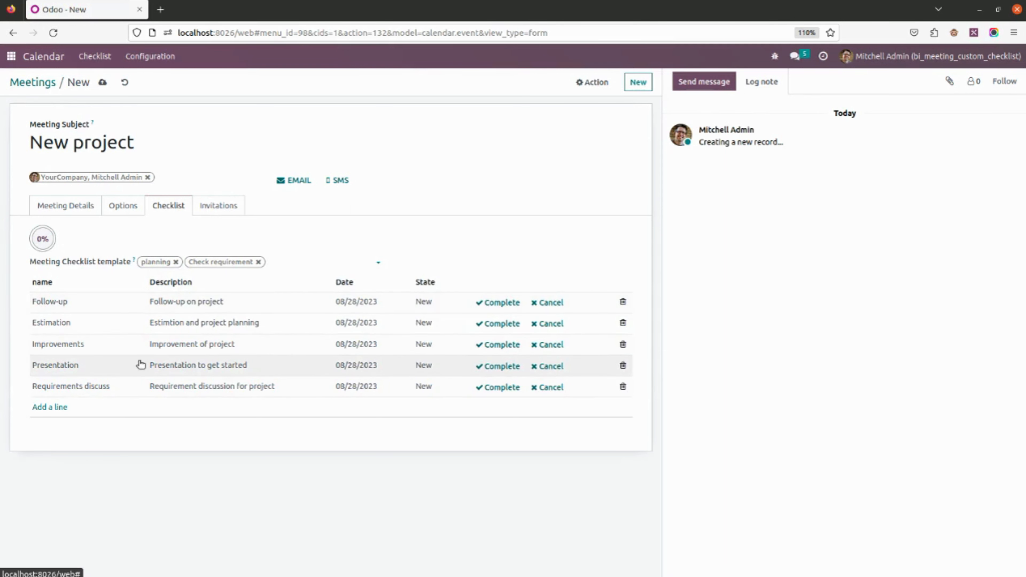
click(102, 82)
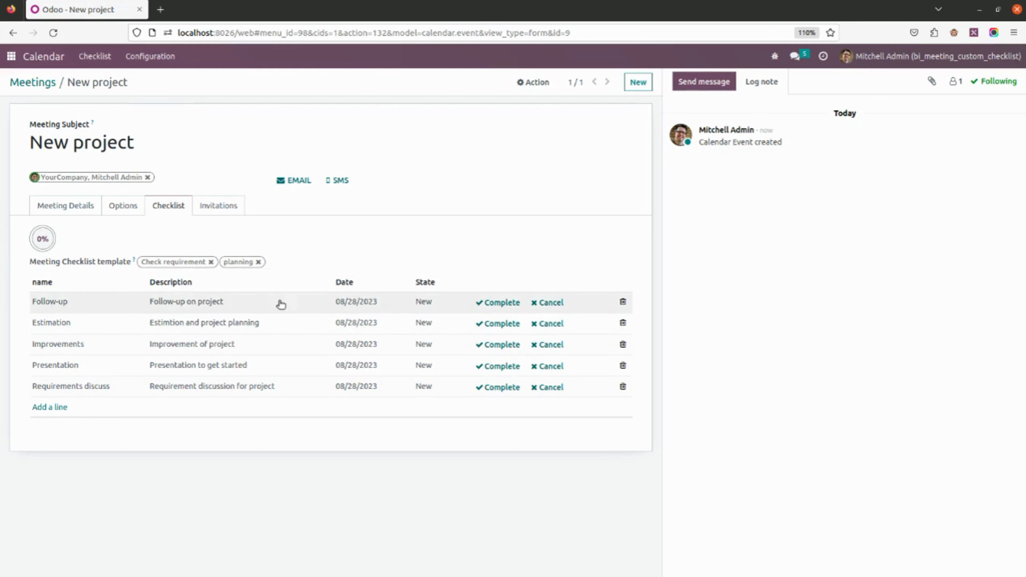
Mark Follow-up, Estimation, Improvements, Presentation and Requirements discuss complete in the meeting's checklist, setting Improvements to cancelled before completing it.
click(484, 304)
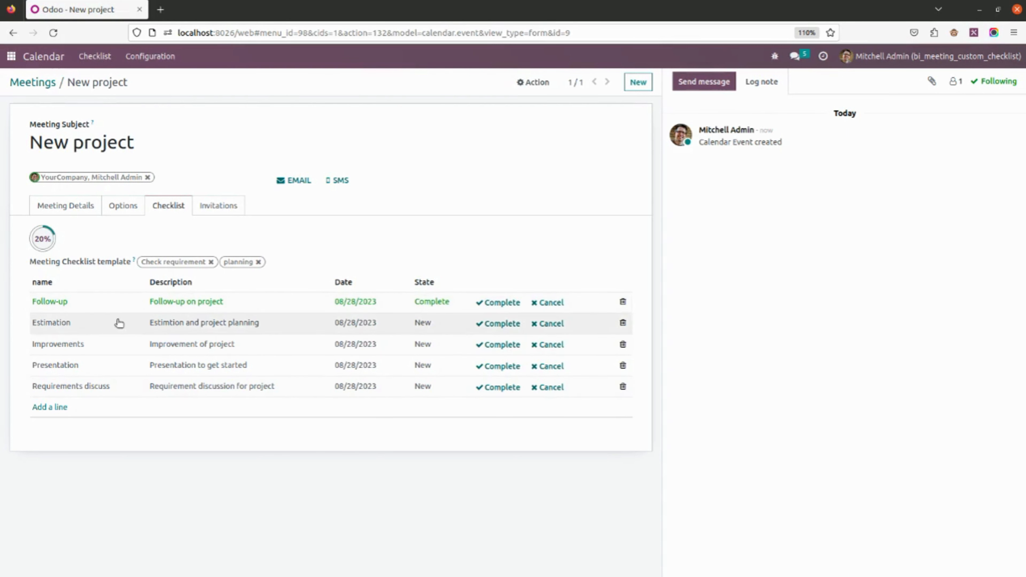
click(502, 325)
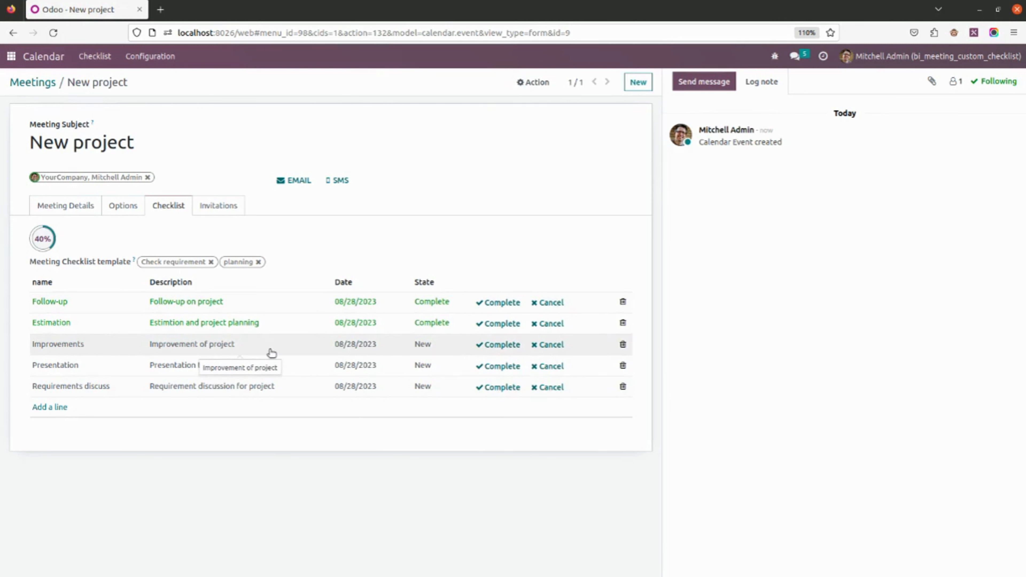
click(546, 349)
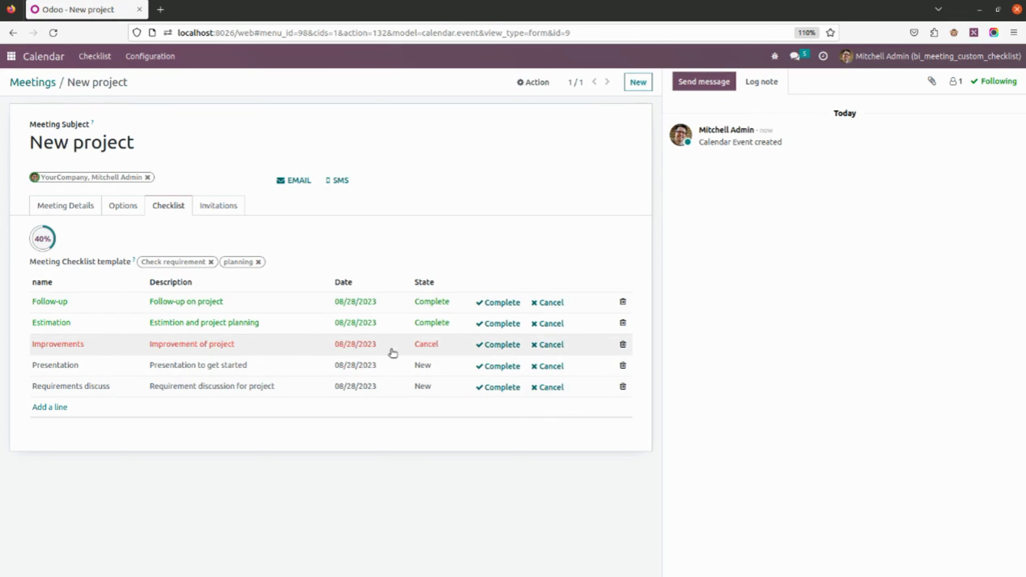
click(498, 345)
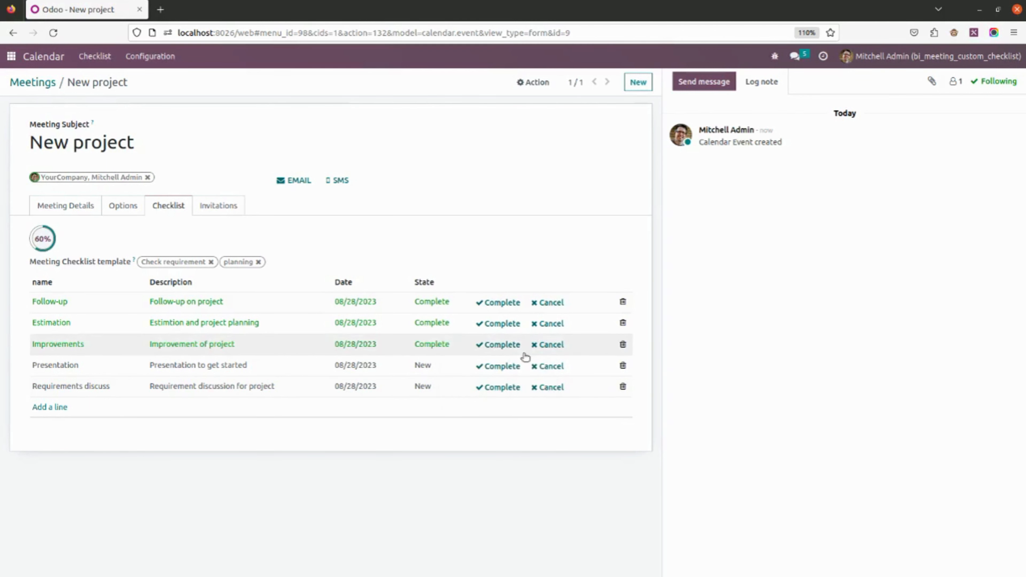
click(501, 367)
click(501, 387)
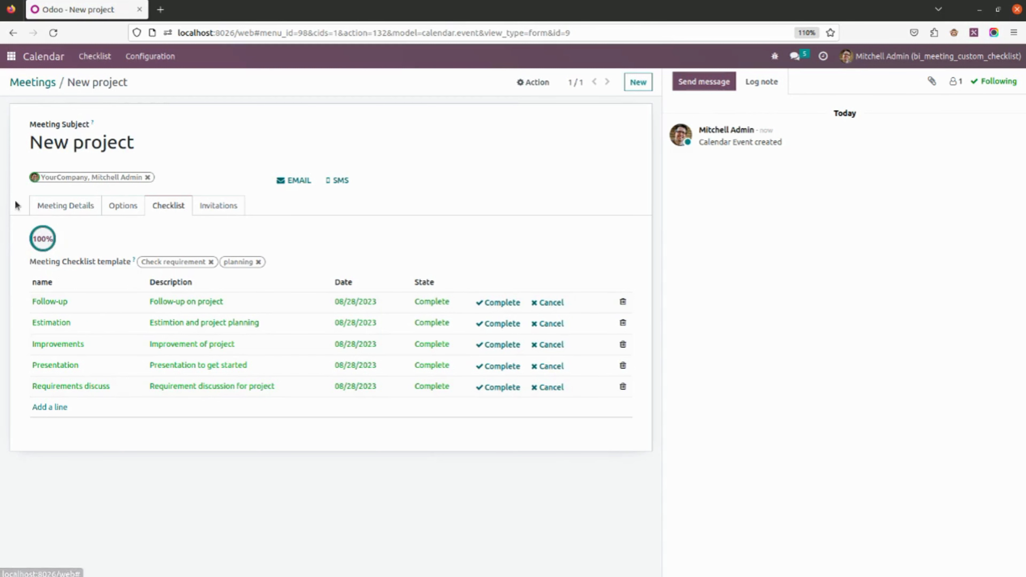
Return to the meetings list and filter it by Meeting Checklist Completed.
click(37, 84)
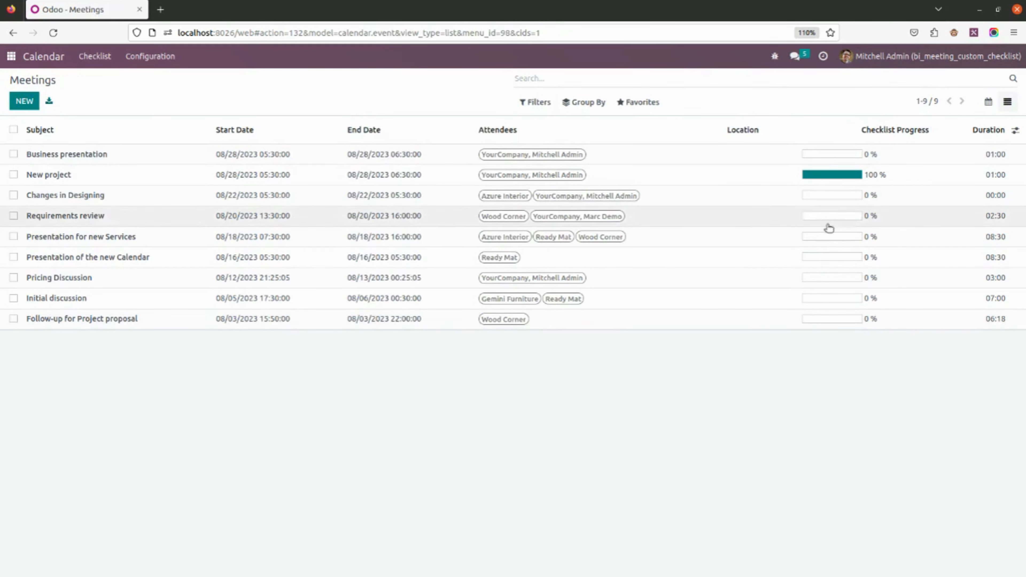
click(543, 103)
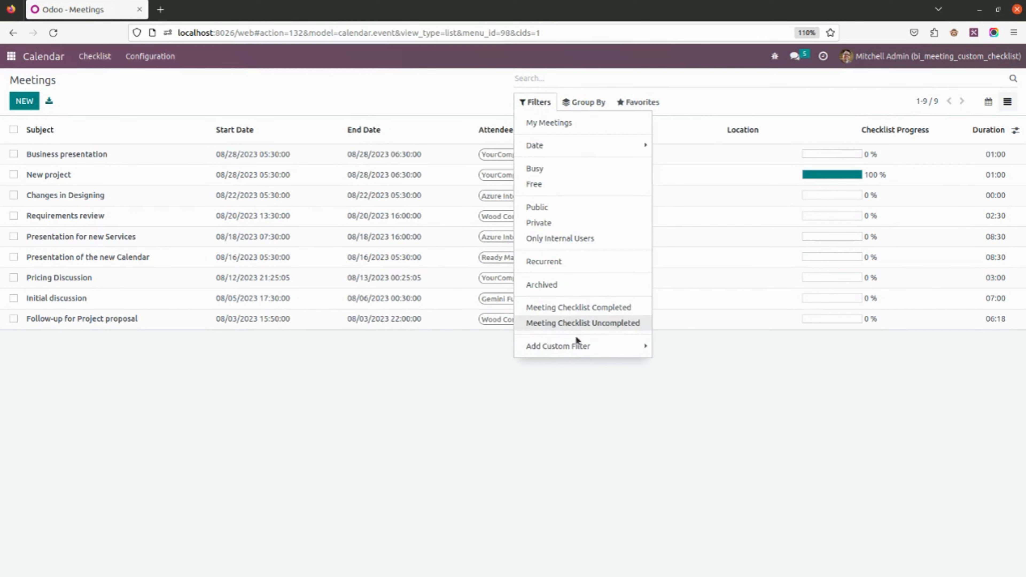
click(590, 307)
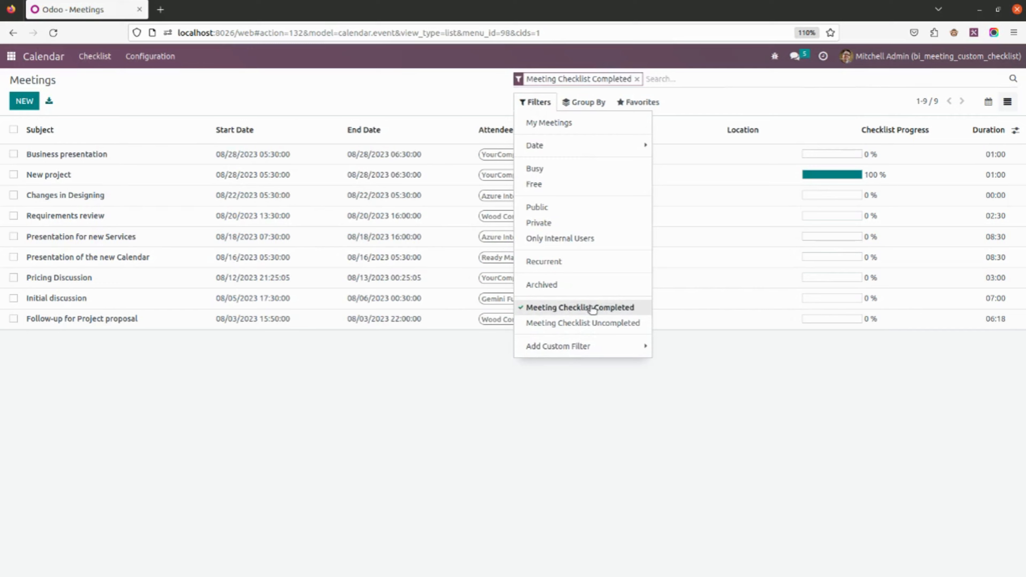
click(489, 383)
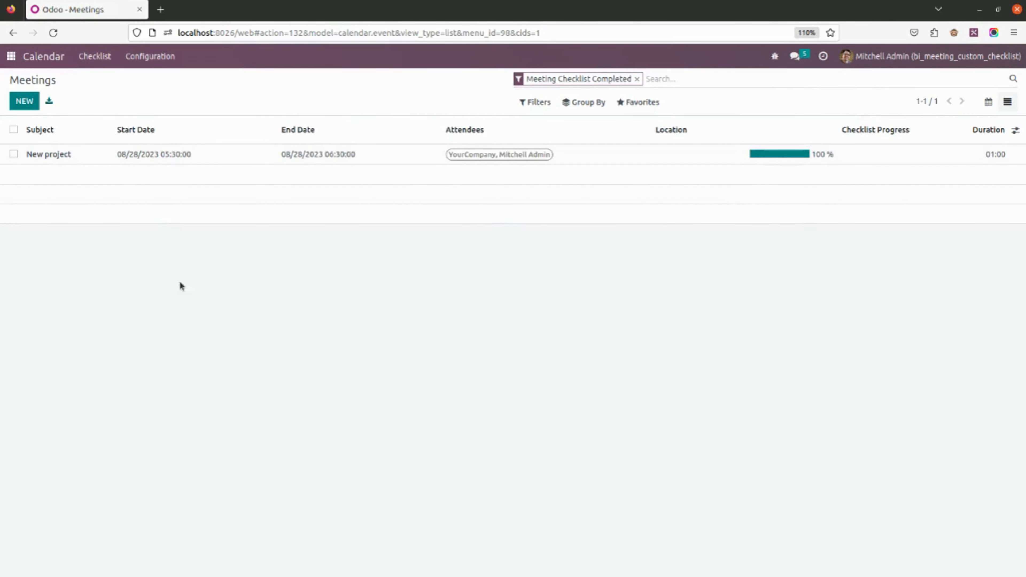
Switch the meetings filter to Meeting Checklist Uncompleted instead of Completed, and return to the main apps overview.
click(541, 102)
click(601, 322)
click(602, 307)
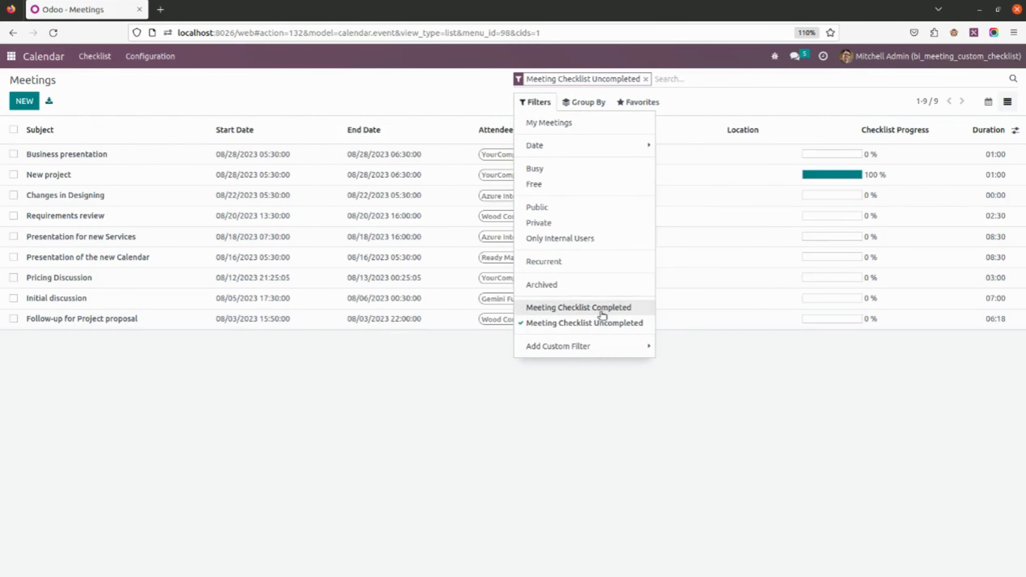
click(450, 379)
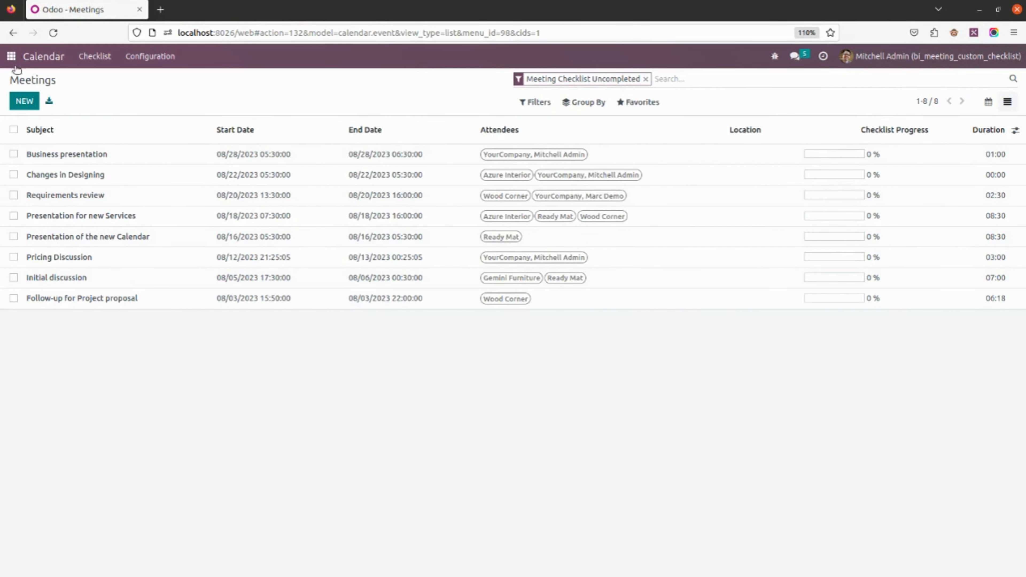
click(11, 56)
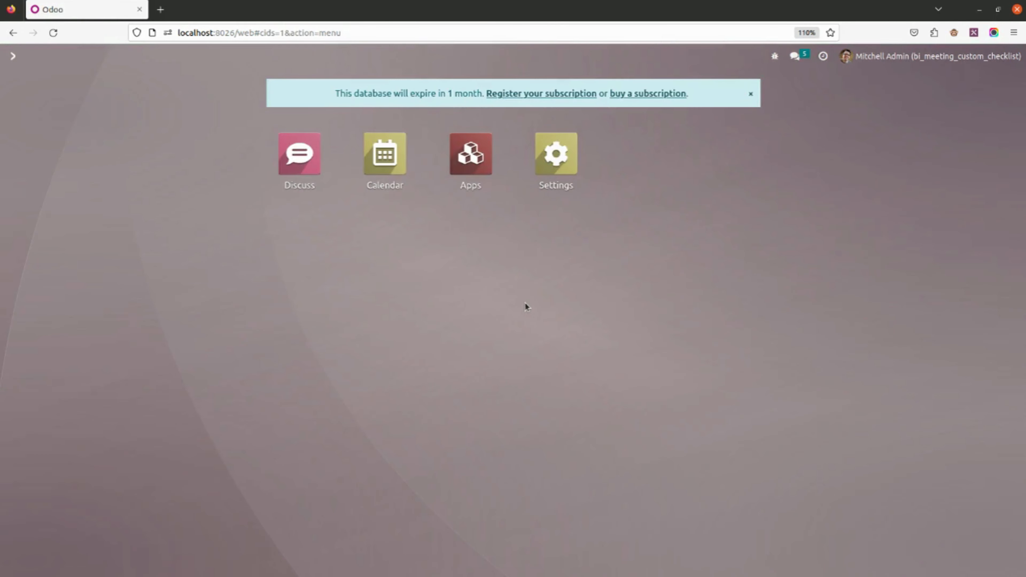